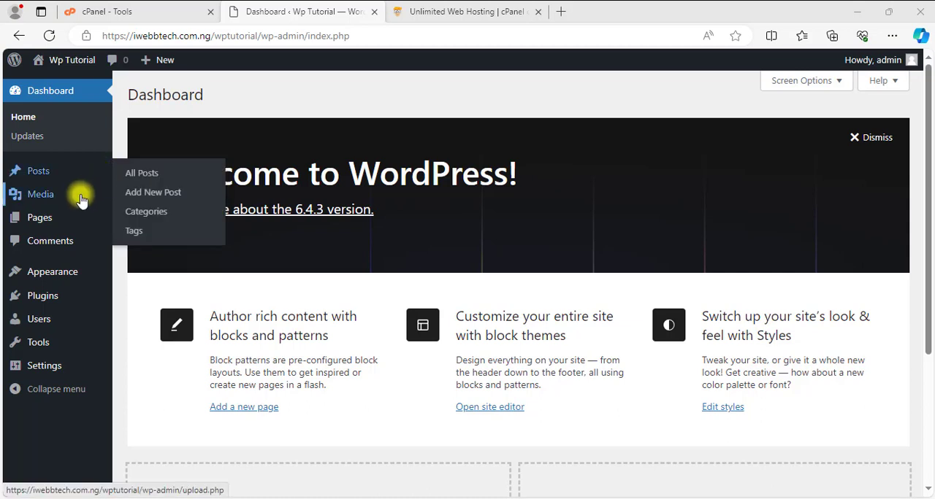
Go to the site's installed themes and open the page for adding a new theme.
{"action": "mouse_move", "coordinate": [67, 219]}
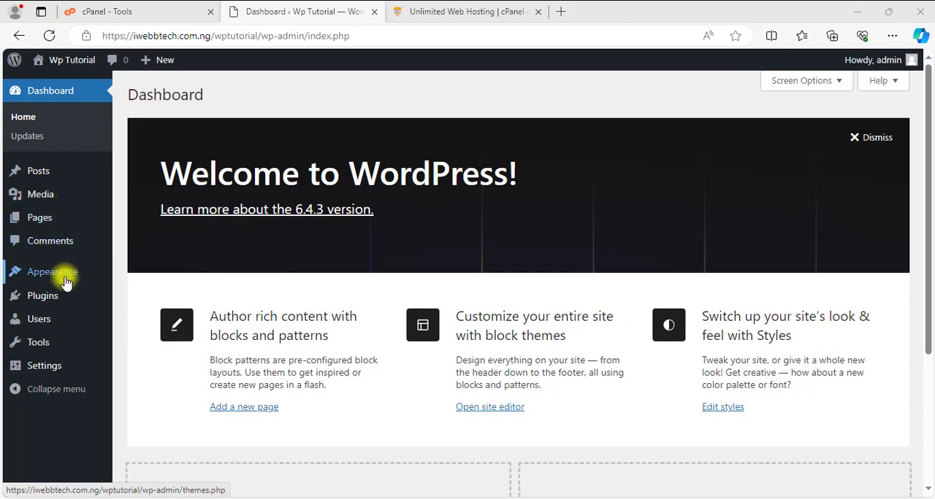
{"action": "mouse_move", "coordinate": [66, 282]}
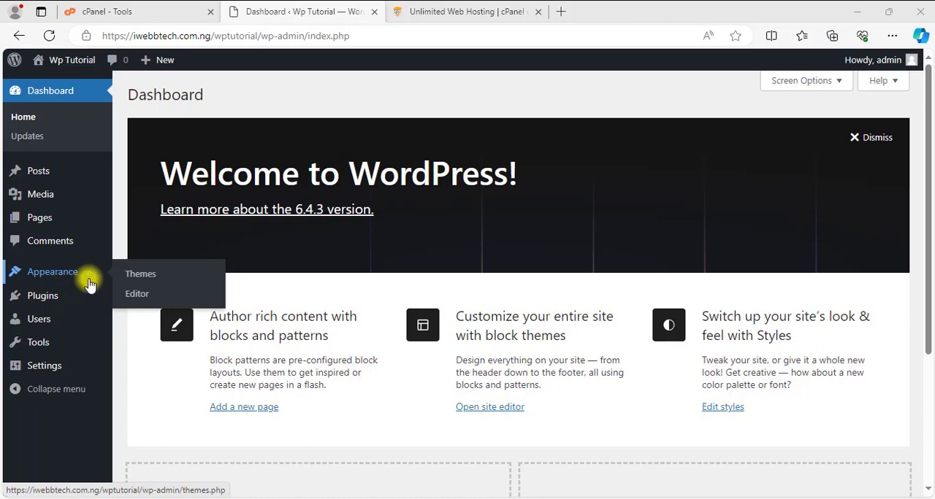
{"action": "left_click", "coordinate": [134, 282]}
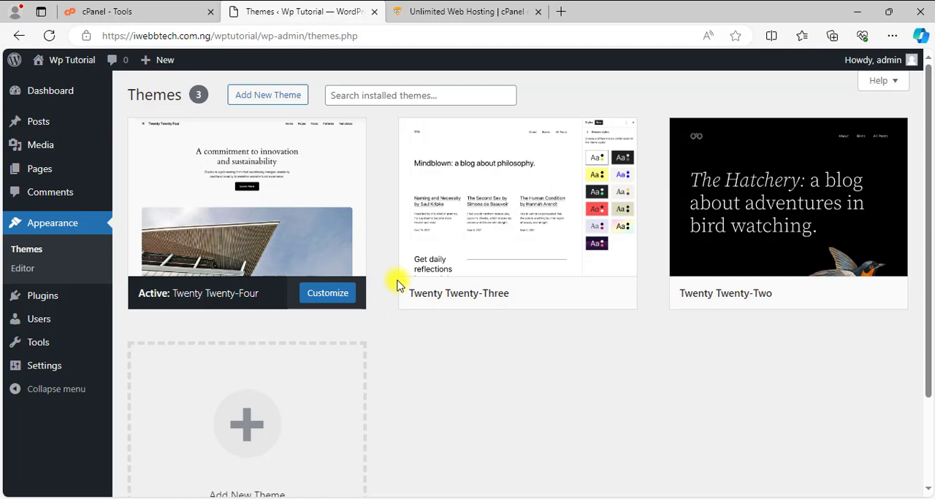
{"action": "mouse_move", "coordinate": [278, 225]}
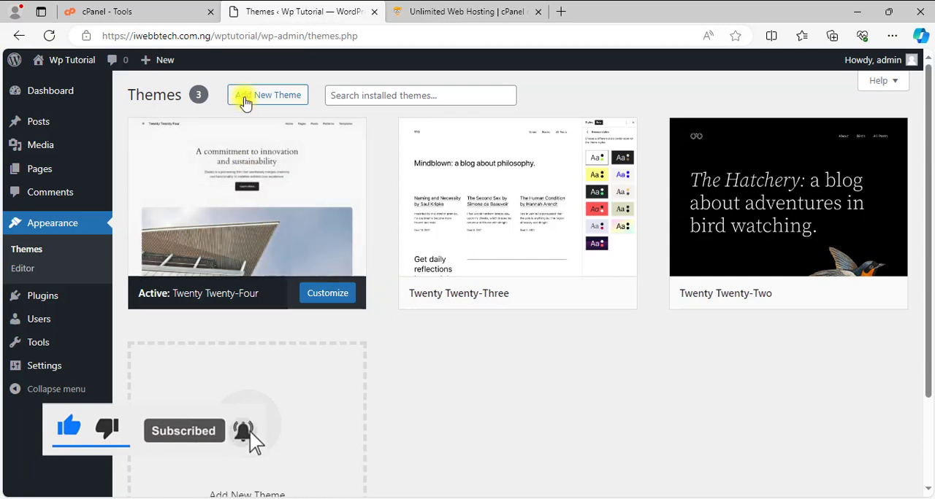
{"action": "left_click", "coordinate": [245, 99]}
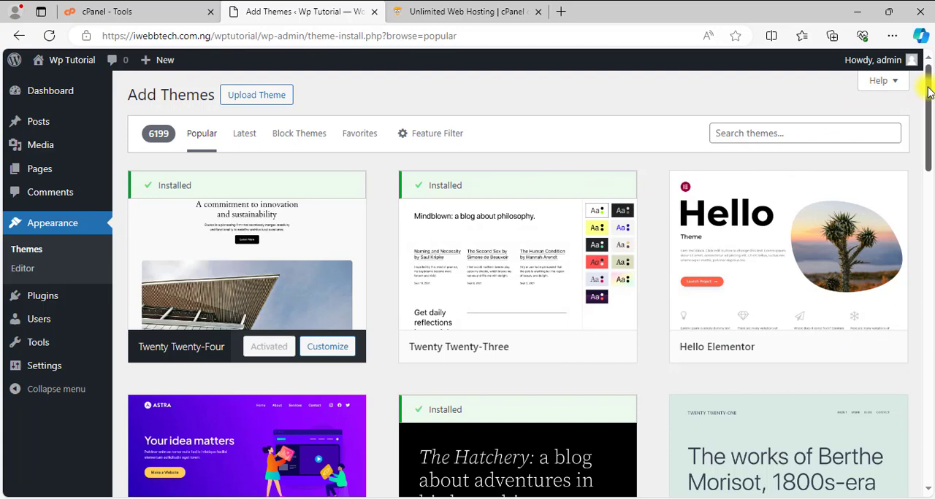
Browse through the popular themes in the catalogue, then return to the start of the list.
{"action": "left_click_drag", "start_coordinate": [928, 89], "coordinate": [895, 380]}
{"action": "scroll", "coordinate": [897, 387], "scroll_direction": "down", "scroll_amount": 1}
{"action": "scroll", "coordinate": [898, 390], "scroll_direction": "down", "scroll_amount": 4}
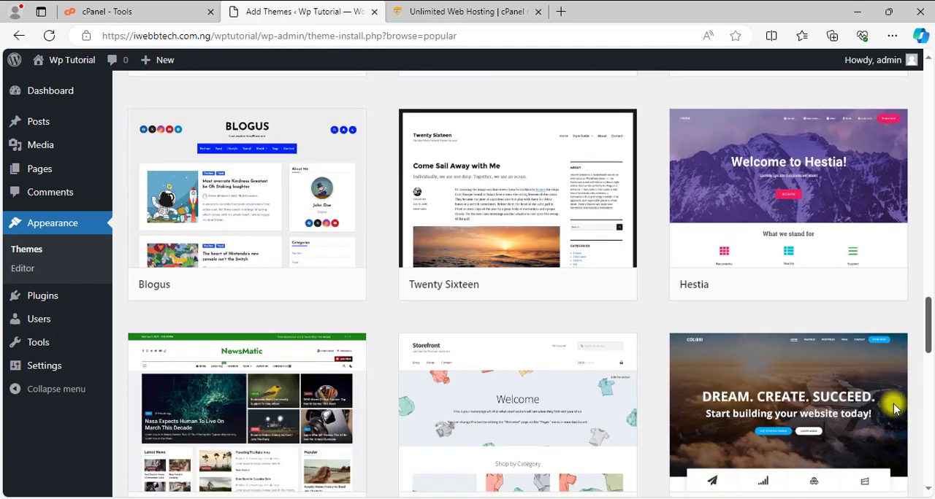
{"action": "scroll", "coordinate": [895, 413], "scroll_direction": "down", "scroll_amount": 3}
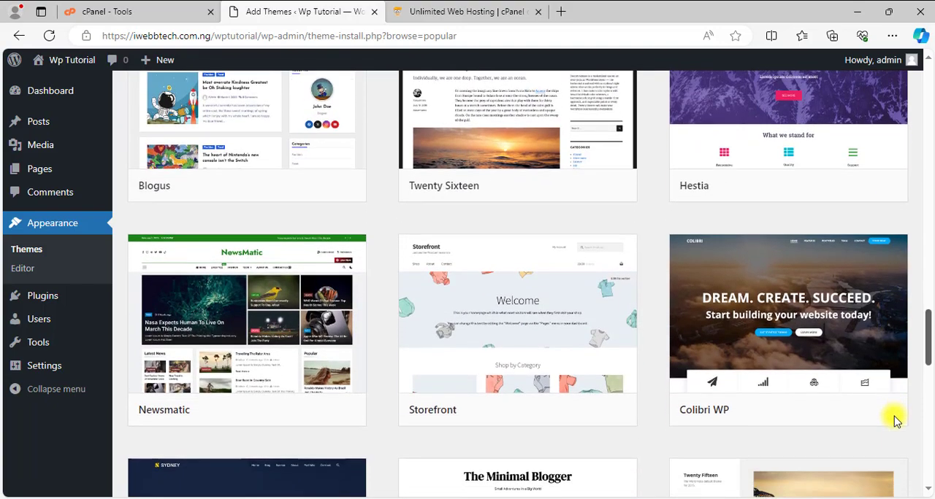
{"action": "scroll", "coordinate": [898, 428], "scroll_direction": "down", "scroll_amount": 3}
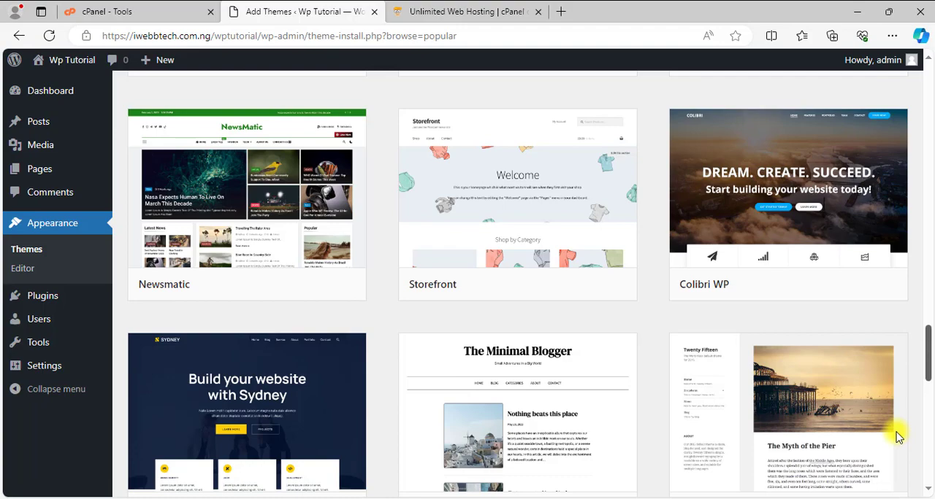
{"action": "scroll", "coordinate": [898, 437], "scroll_direction": "down", "scroll_amount": 10}
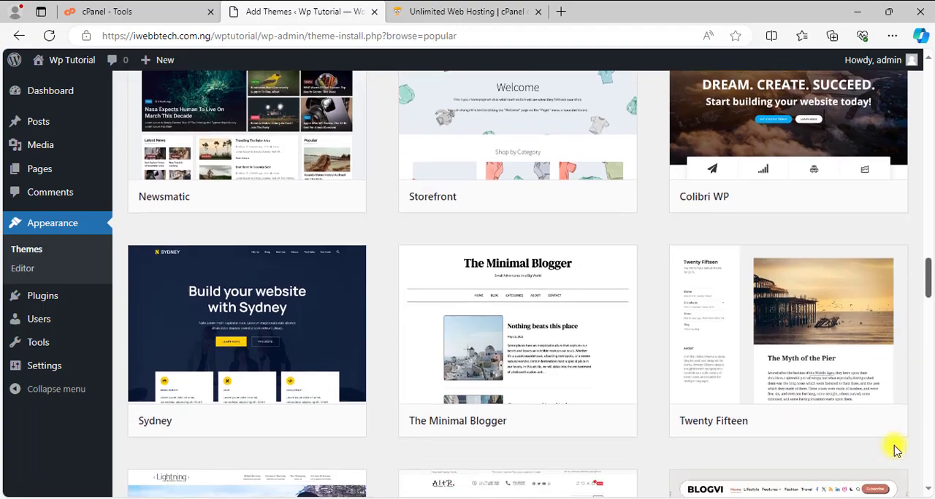
{"action": "scroll", "coordinate": [892, 482], "scroll_direction": "down", "scroll_amount": 3}
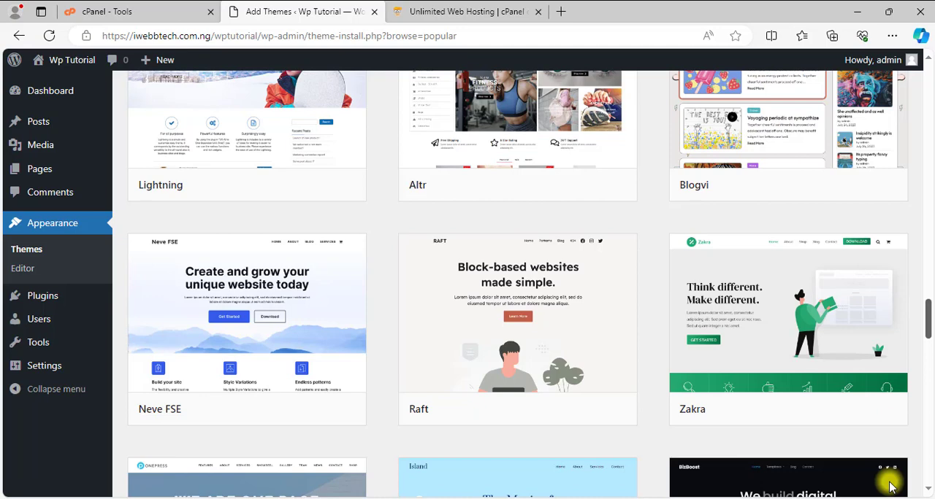
{"action": "scroll", "coordinate": [890, 485], "scroll_direction": "down", "scroll_amount": 14}
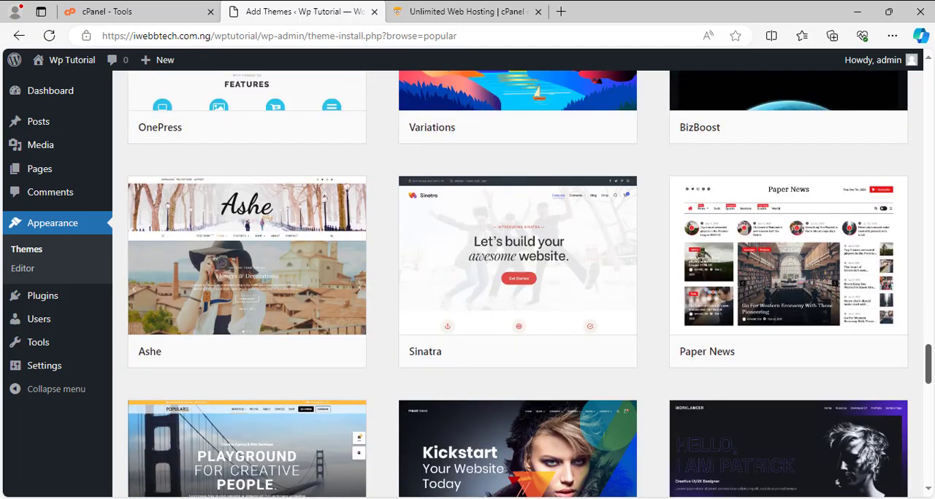
{"action": "scroll", "coordinate": [863, 486], "scroll_direction": "up", "scroll_amount": 1}
{"action": "left_click_drag", "start_coordinate": [928, 357], "coordinate": [898, 438]}
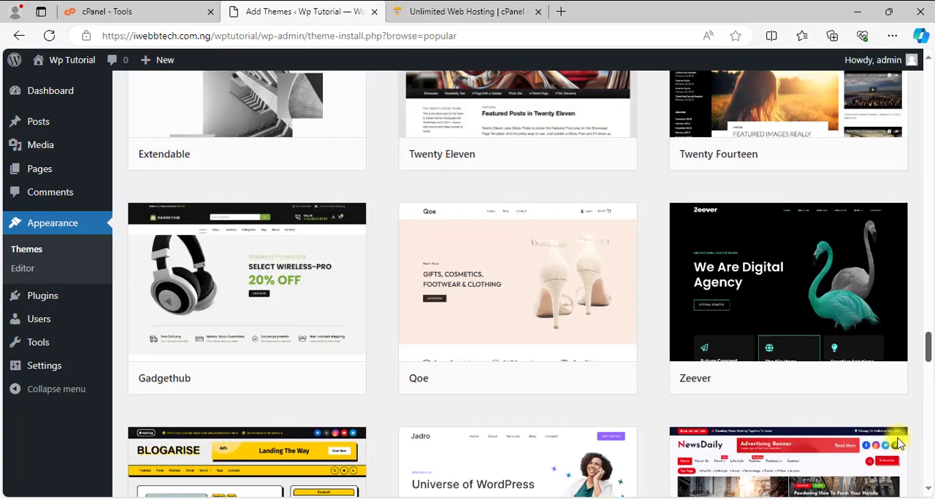
{"action": "scroll", "coordinate": [899, 441], "scroll_direction": "down", "scroll_amount": 1}
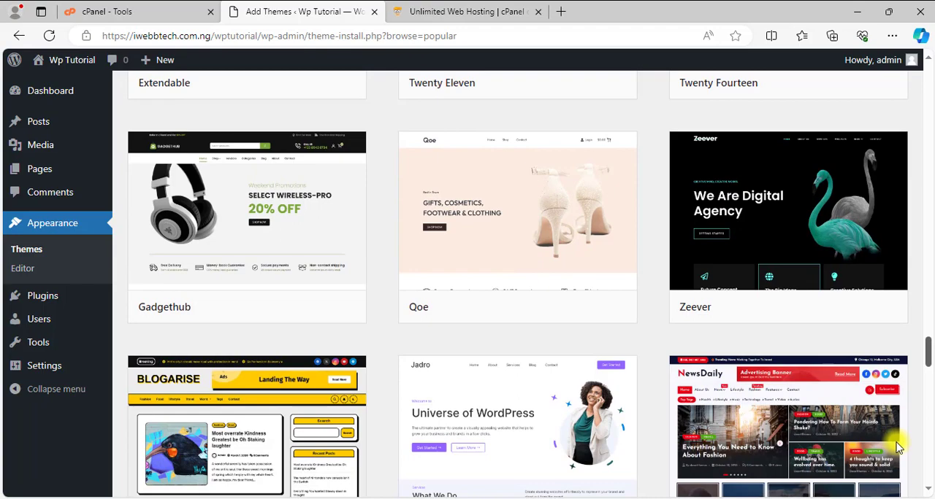
{"action": "scroll", "coordinate": [903, 411], "scroll_direction": "up", "scroll_amount": 20}
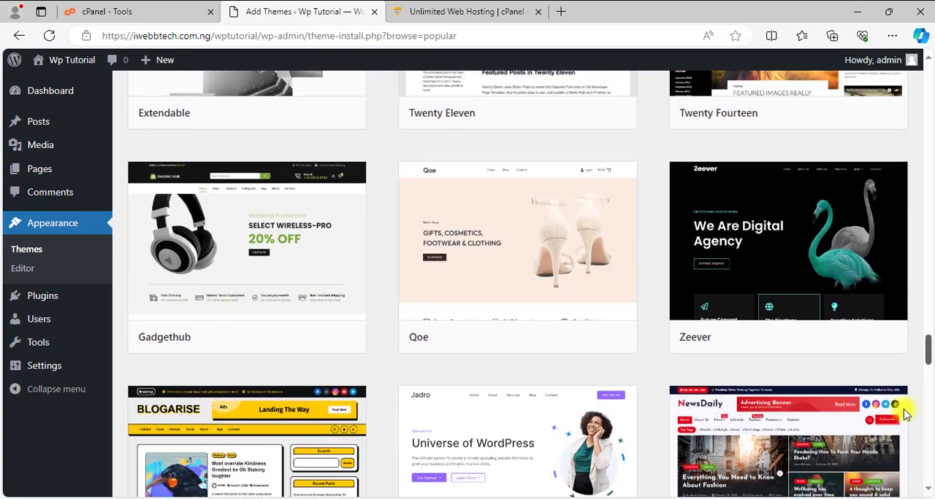
{"action": "scroll", "coordinate": [920, 176], "scroll_direction": "up", "scroll_amount": 2}
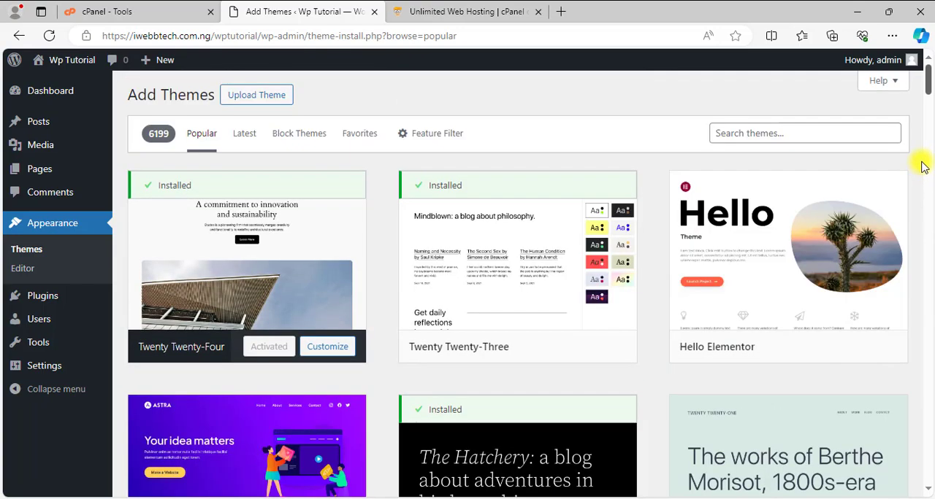
Examine the theme search field and the install, preview and activate options on the first theme cards.
{"action": "left_click", "coordinate": [790, 130]}
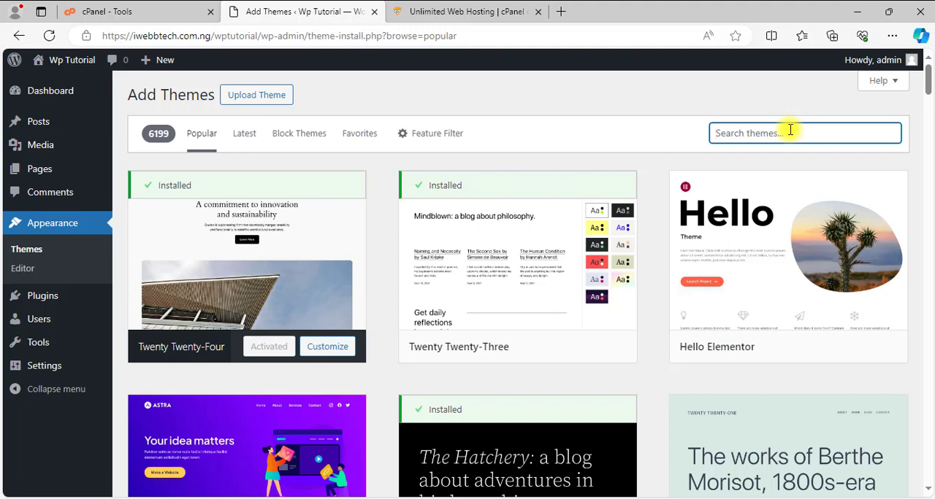
{"action": "mouse_move", "coordinate": [445, 335]}
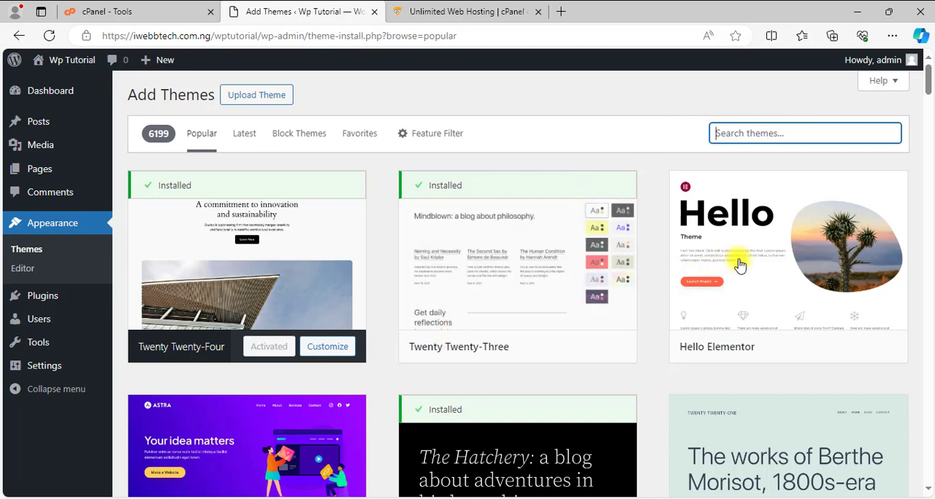
{"action": "mouse_move", "coordinate": [772, 276]}
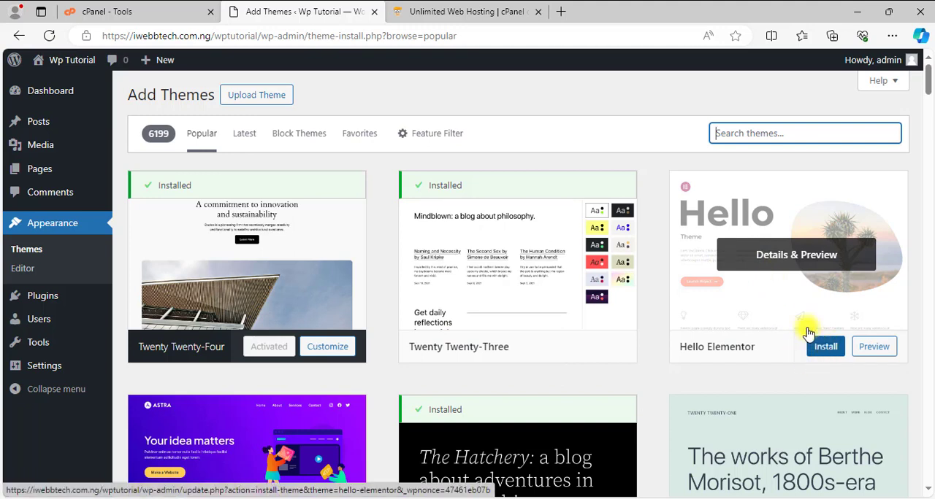
{"action": "scroll", "coordinate": [355, 350], "scroll_direction": "down", "scroll_amount": 2}
{"action": "scroll", "coordinate": [290, 374], "scroll_direction": "up", "scroll_amount": 1}
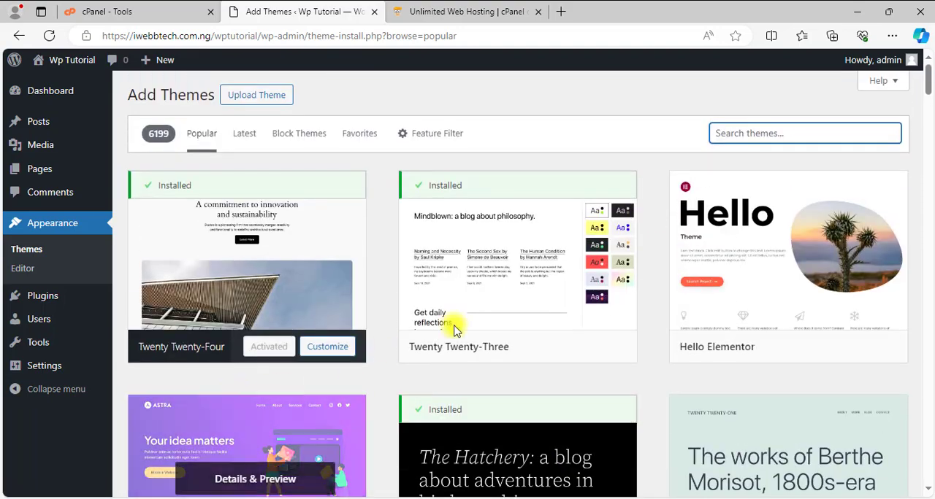
{"action": "scroll", "coordinate": [236, 444], "scroll_direction": "down", "scroll_amount": 4}
{"action": "scroll", "coordinate": [280, 411], "scroll_direction": "up", "scroll_amount": 2}
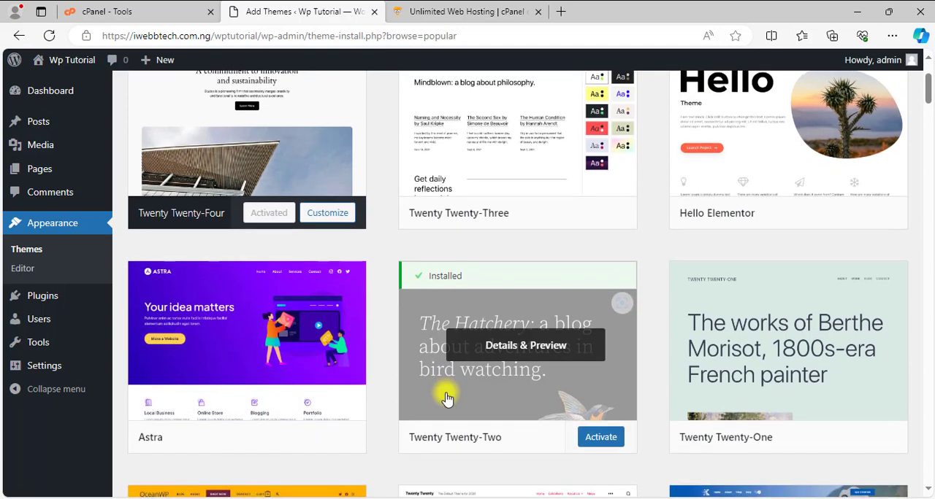
{"action": "scroll", "coordinate": [447, 398], "scroll_direction": "up", "scroll_amount": 2}
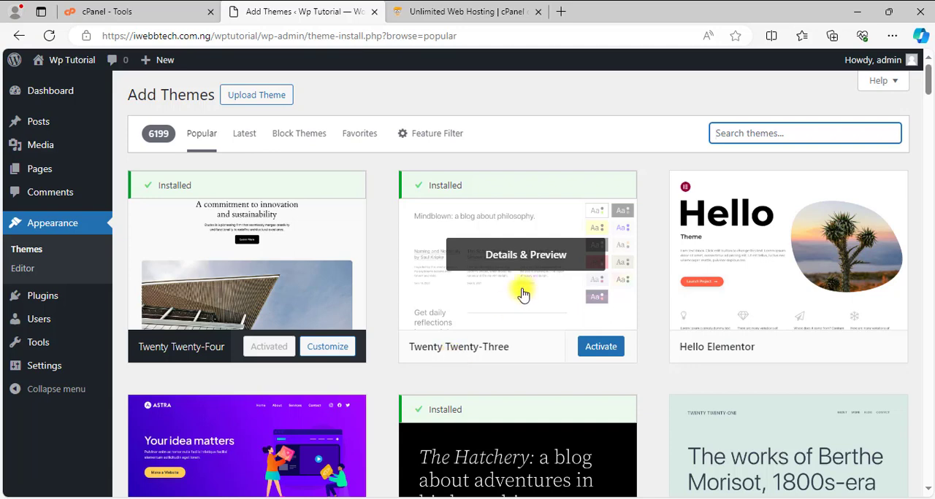
Open the form for uploading a theme in .zip format.
{"action": "left_click", "coordinate": [248, 99]}
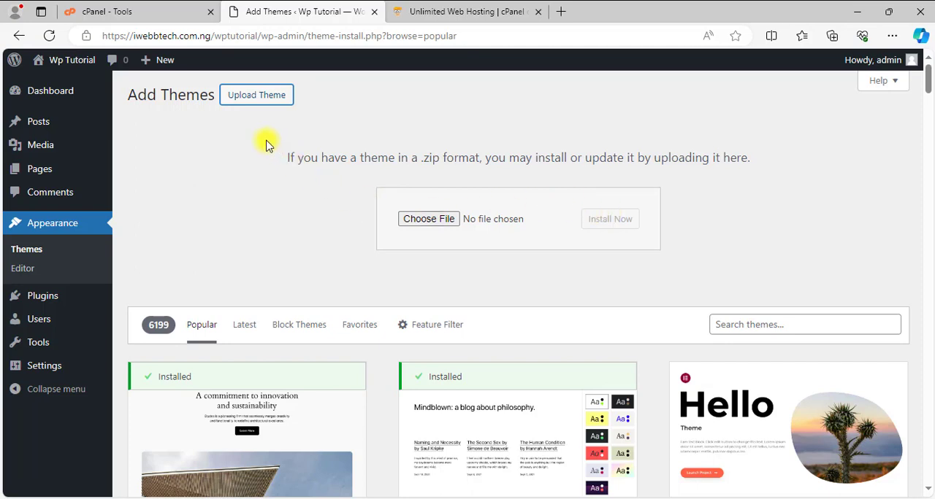
{"action": "mouse_move", "coordinate": [458, 425]}
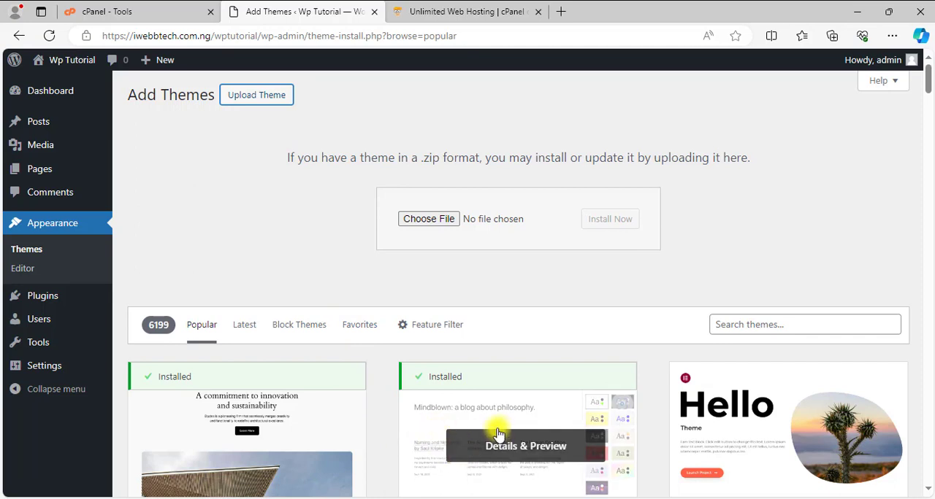
{"action": "scroll", "coordinate": [493, 432], "scroll_direction": "down", "scroll_amount": 1}
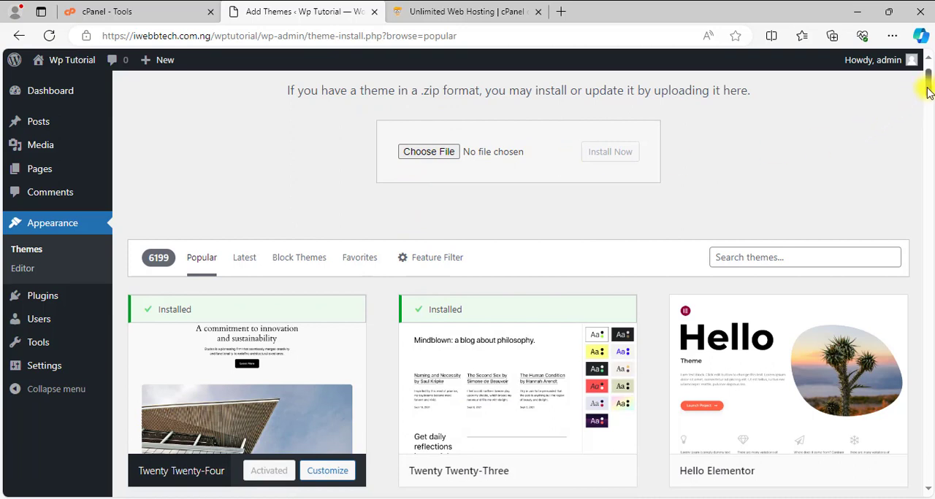
{"action": "scroll", "coordinate": [927, 91], "scroll_direction": "up", "scroll_amount": 1}
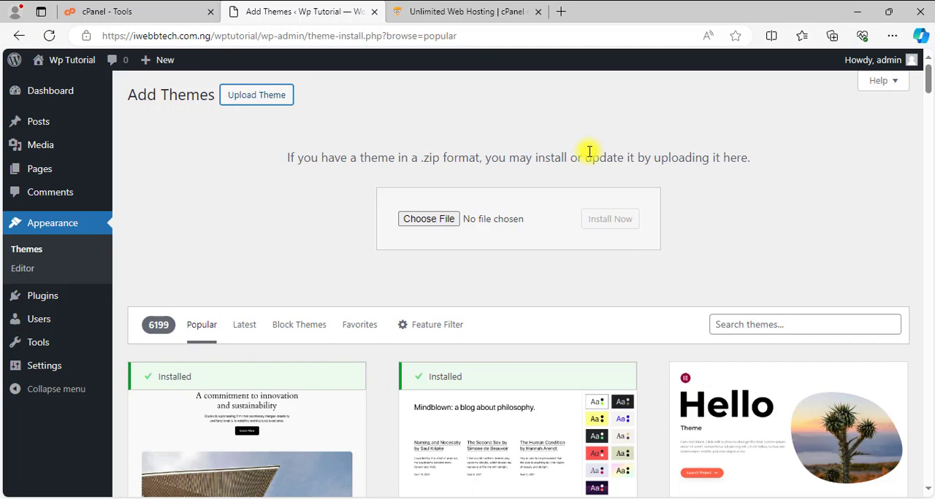
Switch to cPanel and open the public_html folder in File Manager.
{"action": "left_click", "coordinate": [114, 13]}
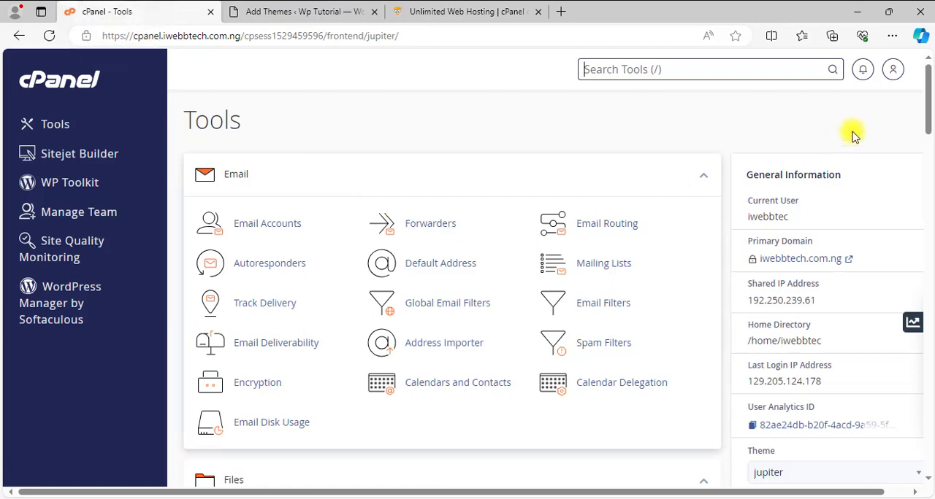
{"action": "left_click_drag", "start_coordinate": [926, 79], "coordinate": [925, 146]}
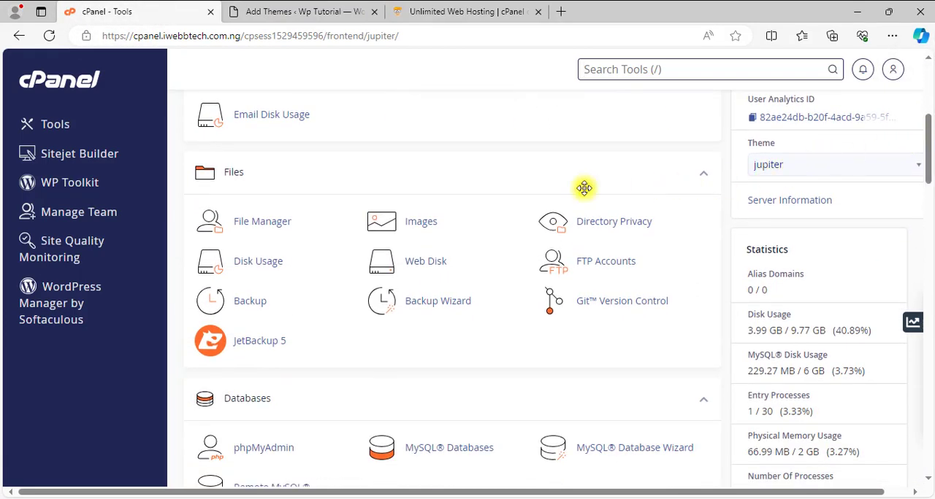
{"action": "left_click", "coordinate": [263, 227]}
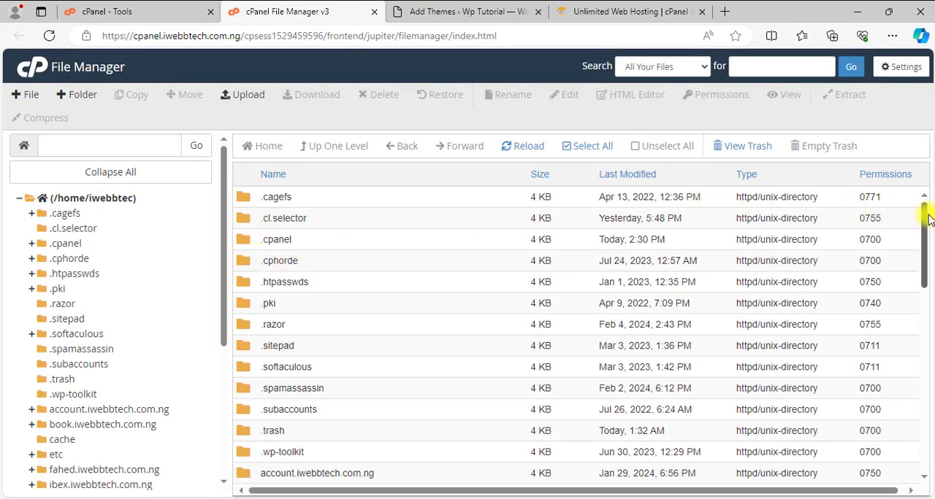
{"action": "left_click_drag", "start_coordinate": [927, 223], "coordinate": [925, 317]}
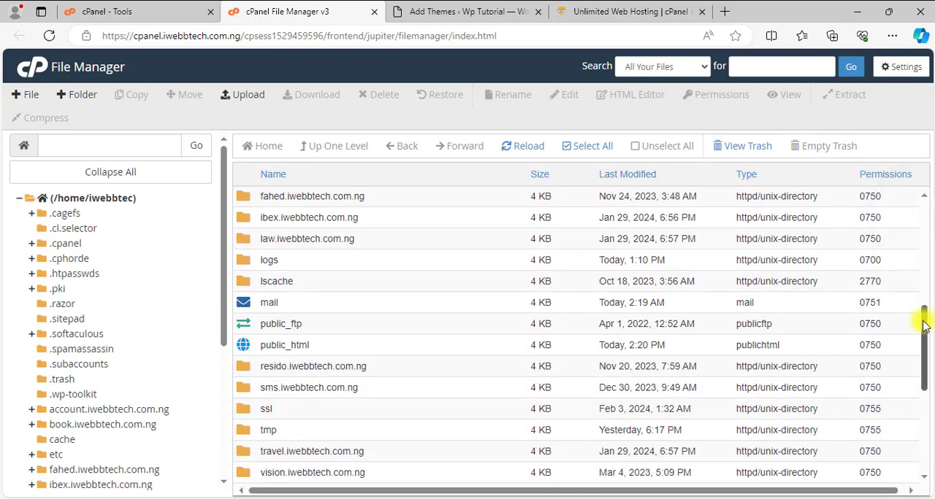
{"action": "double_click", "coordinate": [245, 347]}
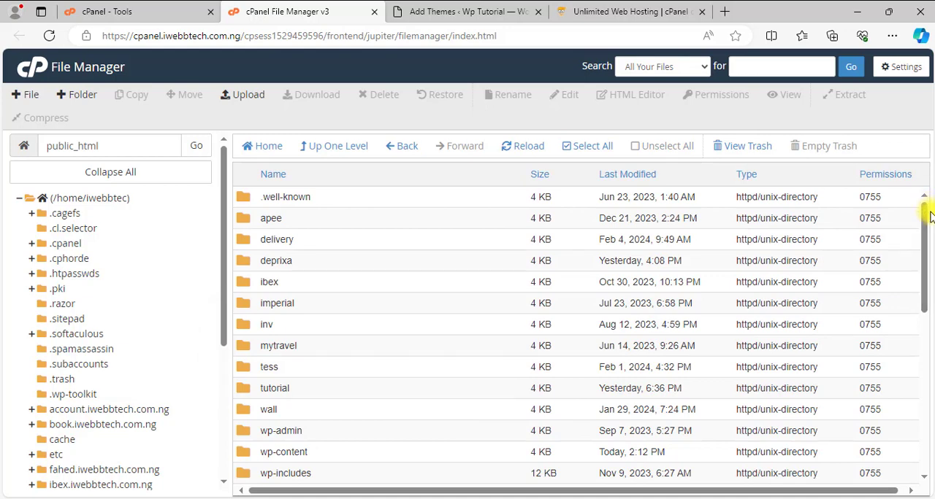
Check the site's folder name in the WordPress address and open the wptutorial folder in cPanel File Manager.
{"action": "left_click_drag", "start_coordinate": [924, 210], "coordinate": [924, 254]}
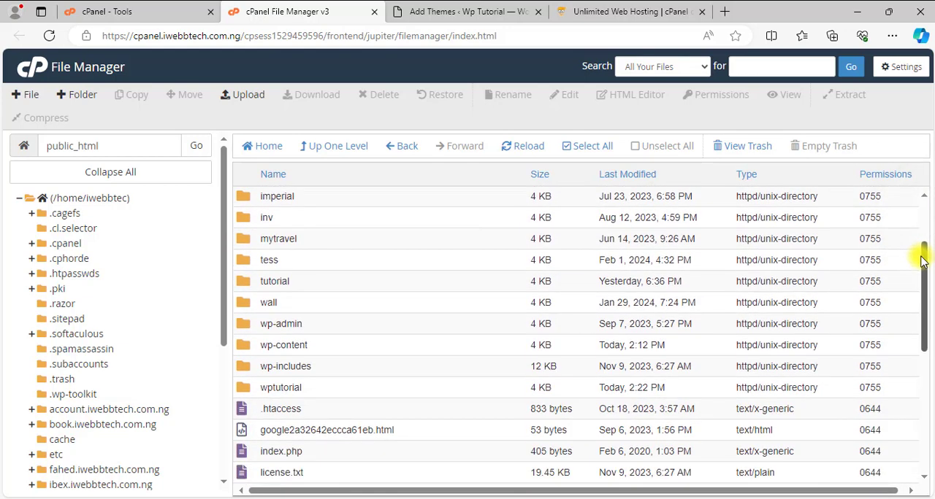
{"action": "left_click", "coordinate": [468, 11]}
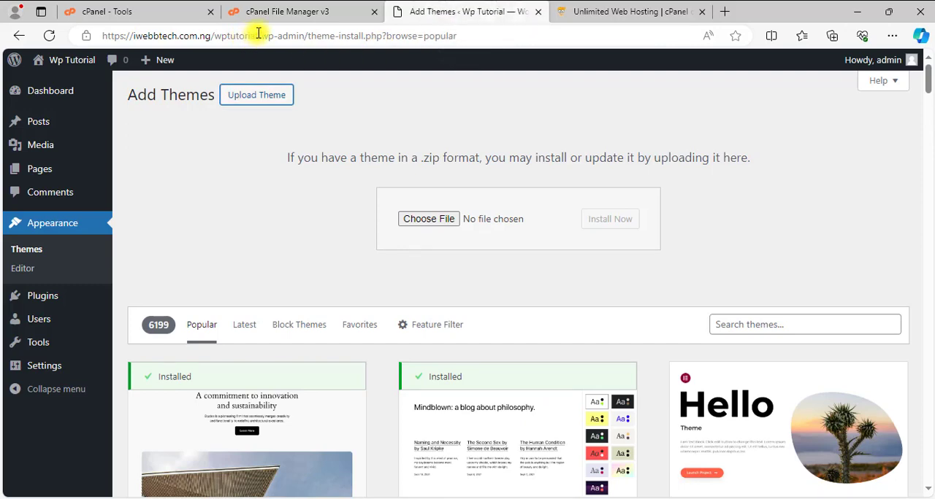
{"action": "double_click", "coordinate": [236, 33]}
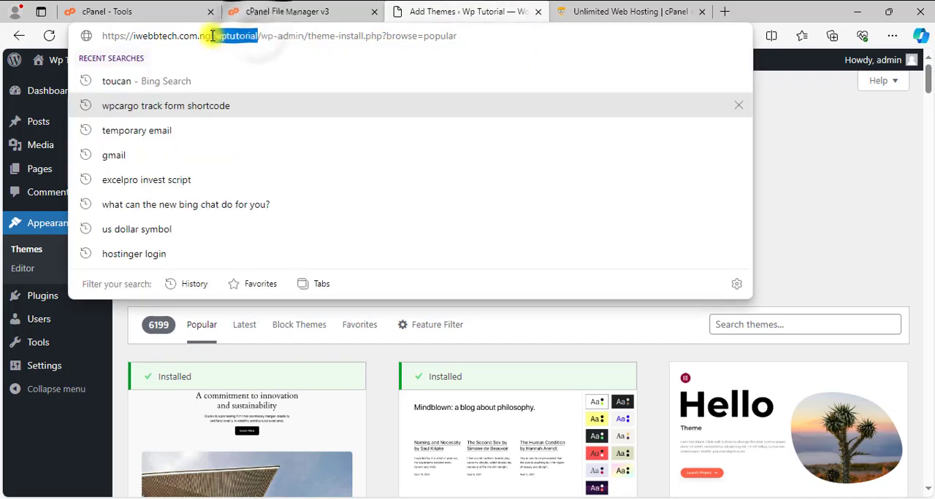
{"action": "left_click", "coordinate": [253, 11]}
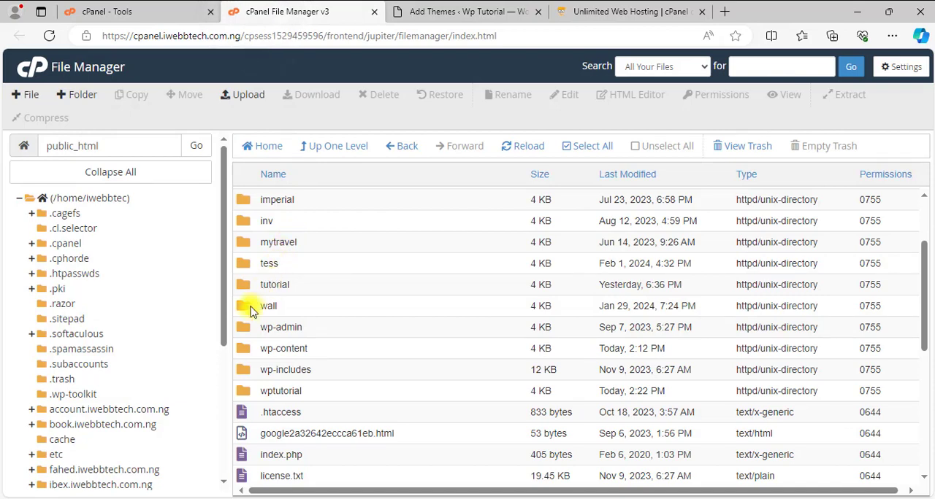
{"action": "double_click", "coordinate": [242, 392]}
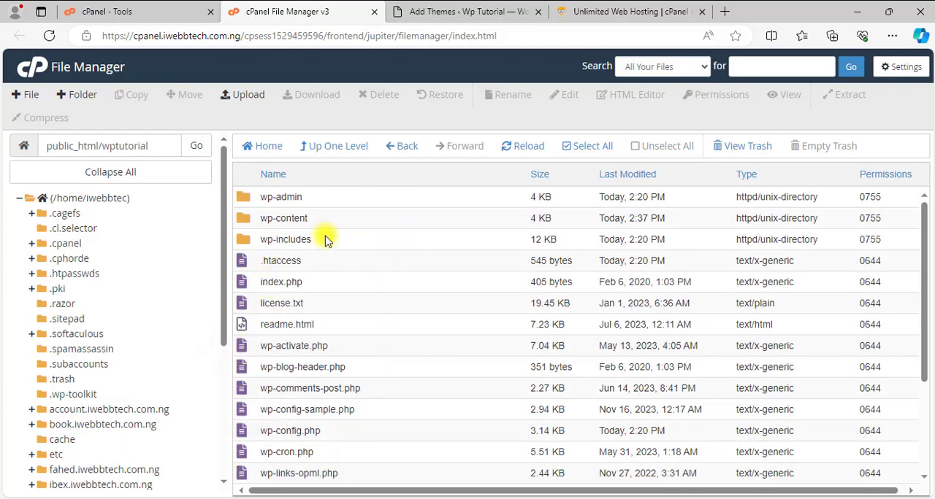
Open the wp-content/themes folder in File Manager and compare its folders with the installed themes list in WordPress.
{"action": "double_click", "coordinate": [245, 221]}
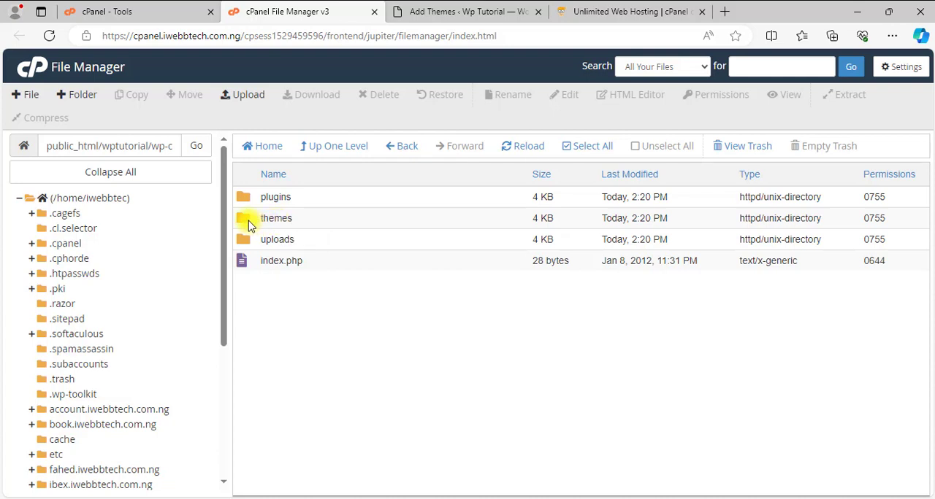
{"action": "double_click", "coordinate": [248, 224]}
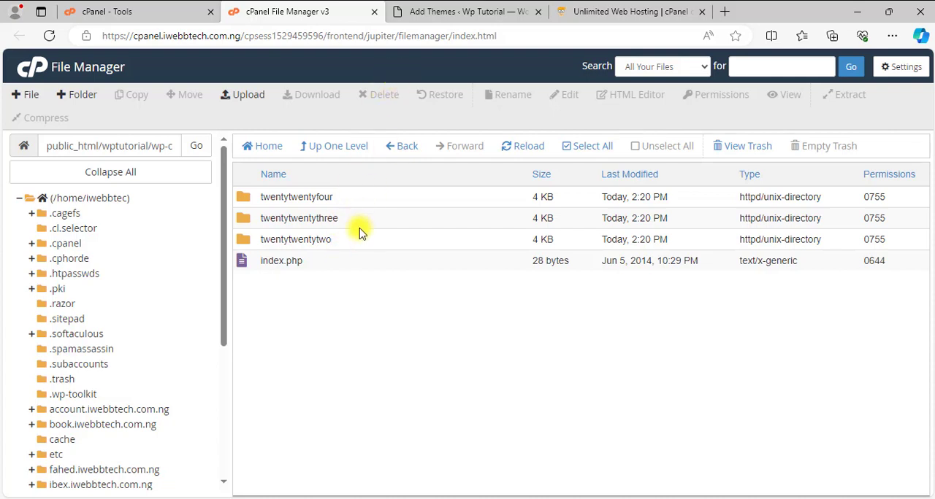
{"action": "left_click", "coordinate": [433, 14]}
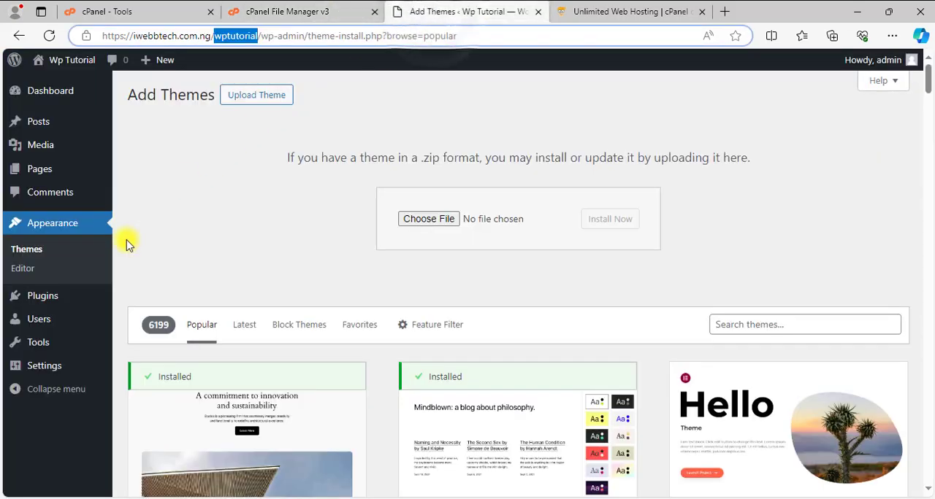
{"action": "left_click", "coordinate": [27, 251]}
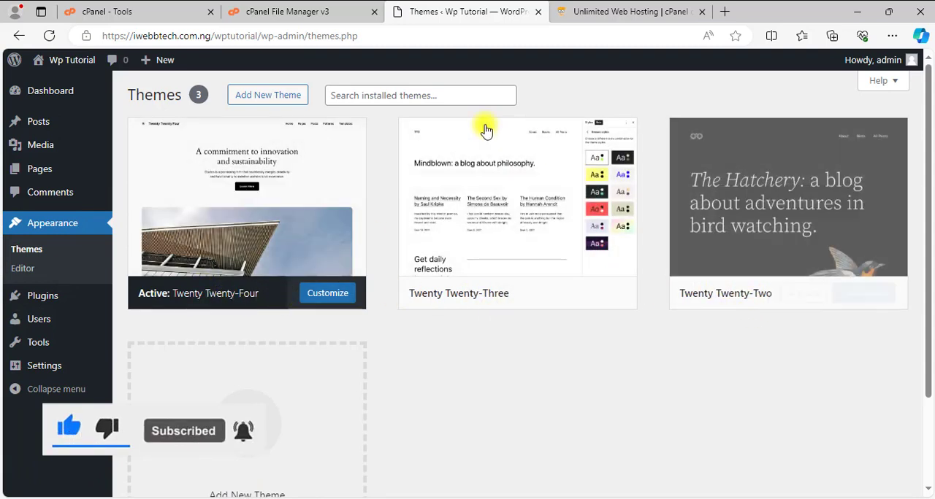
Switch to cPanel File Manager and permanently delete the twentytwentytwo theme folder, skipping the trash.
{"action": "left_click", "coordinate": [287, 13]}
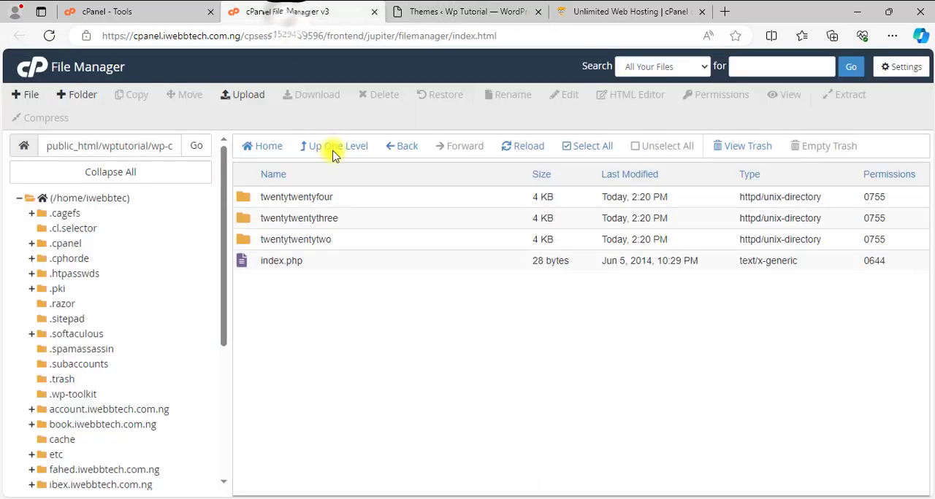
{"action": "right_click", "coordinate": [328, 241]}
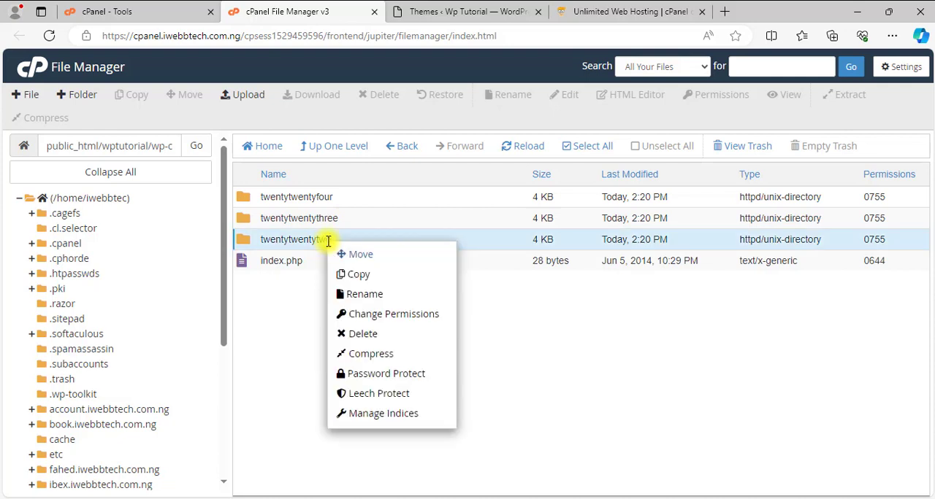
{"action": "left_click", "coordinate": [384, 340]}
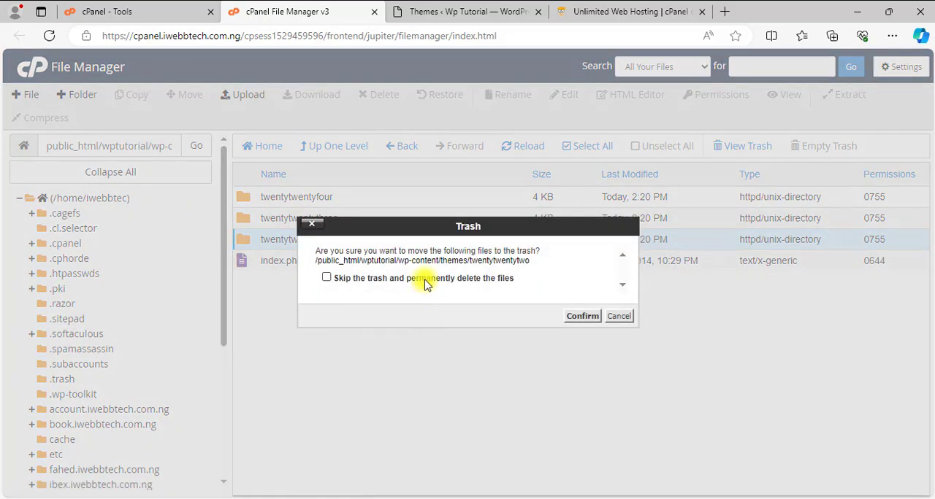
{"action": "left_click", "coordinate": [425, 281]}
{"action": "left_click", "coordinate": [583, 319]}
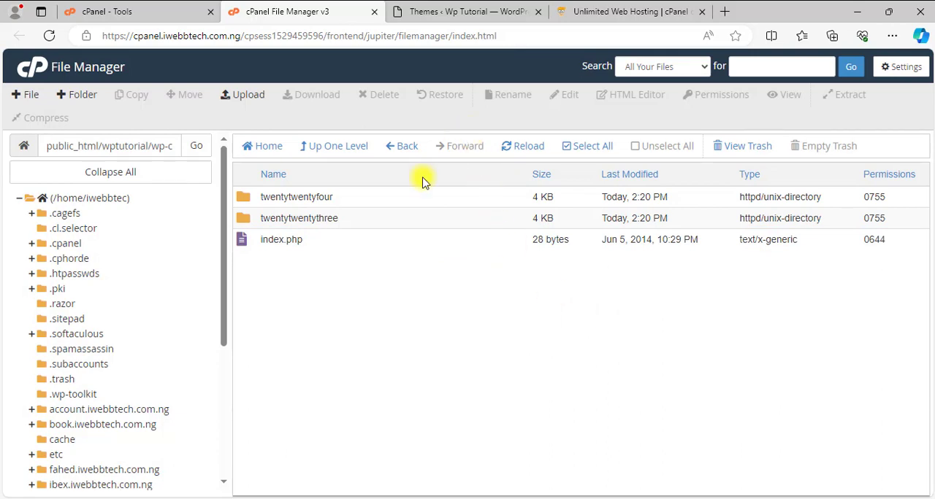
Switch to WordPress and refresh the Themes page to check whether Twenty Twenty-Two is still listed.
{"action": "left_click", "coordinate": [447, 18]}
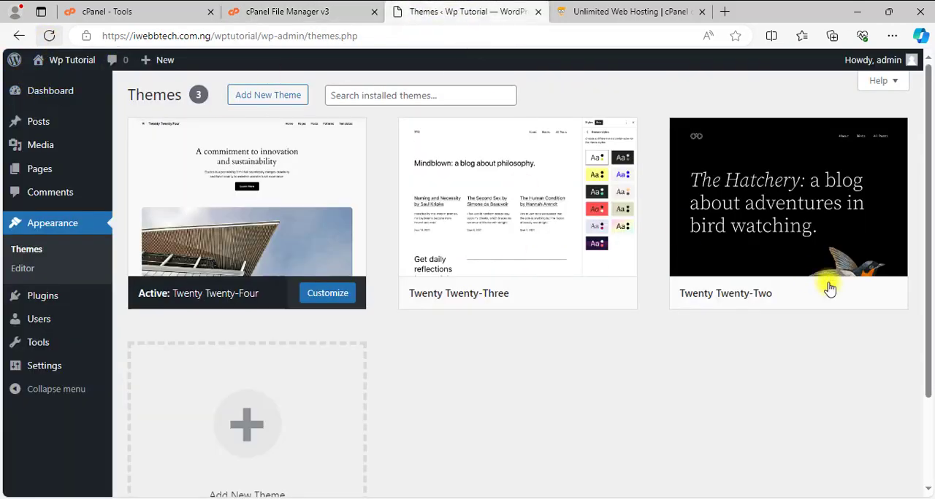
{"action": "mouse_move", "coordinate": [793, 186]}
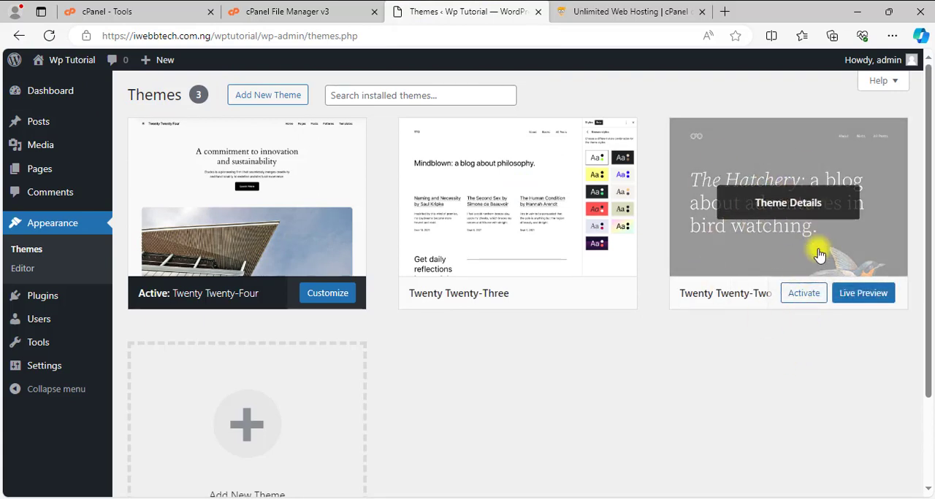
{"action": "left_click", "coordinate": [50, 36]}
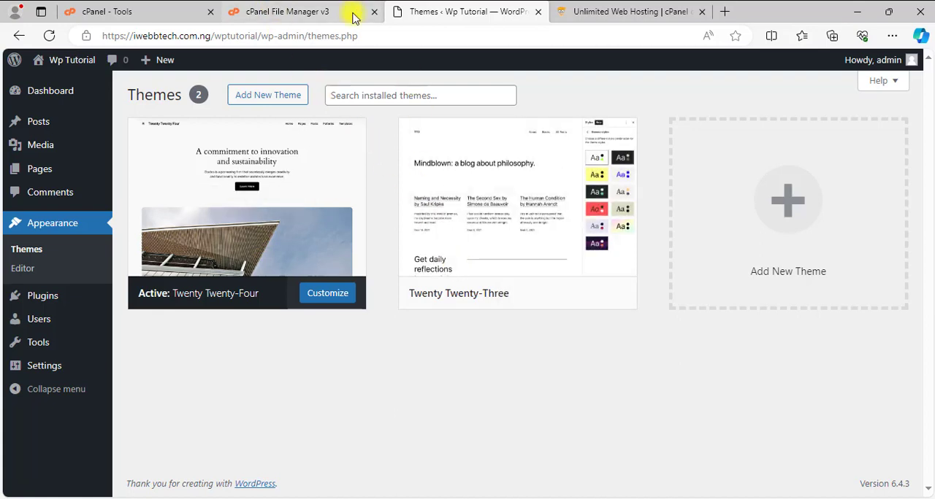
Upload twentytwentytwo.1.6.zip from the WP Themes download folder to wp-content/themes in cPanel File Manager, and return to that folder.
{"action": "left_click", "coordinate": [330, 13]}
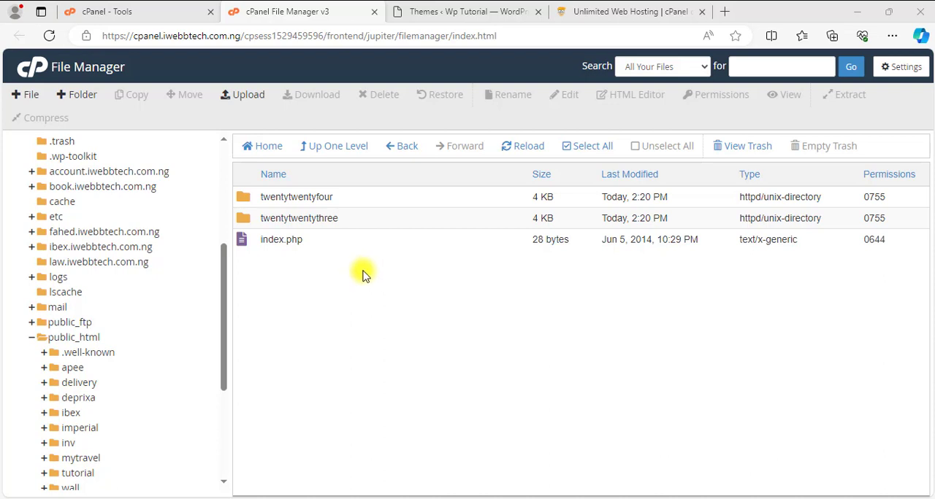
{"action": "left_click", "coordinate": [248, 95]}
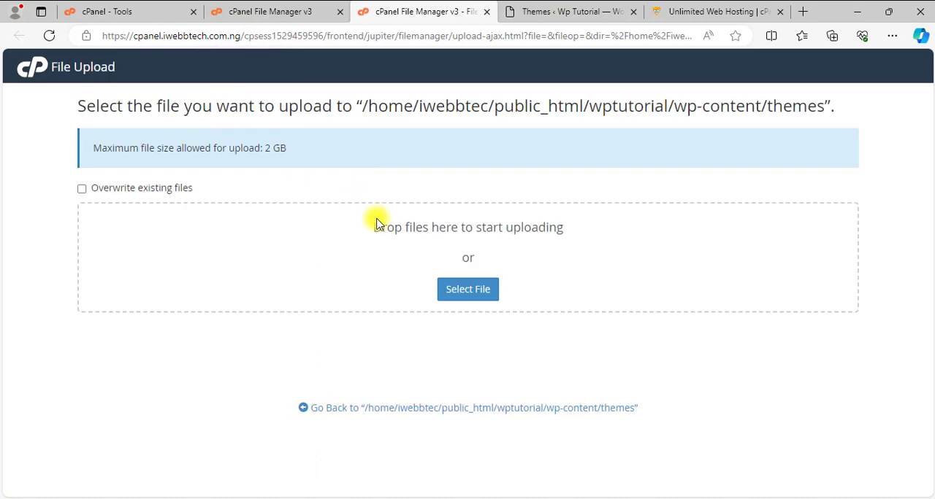
{"action": "left_click", "coordinate": [273, 498]}
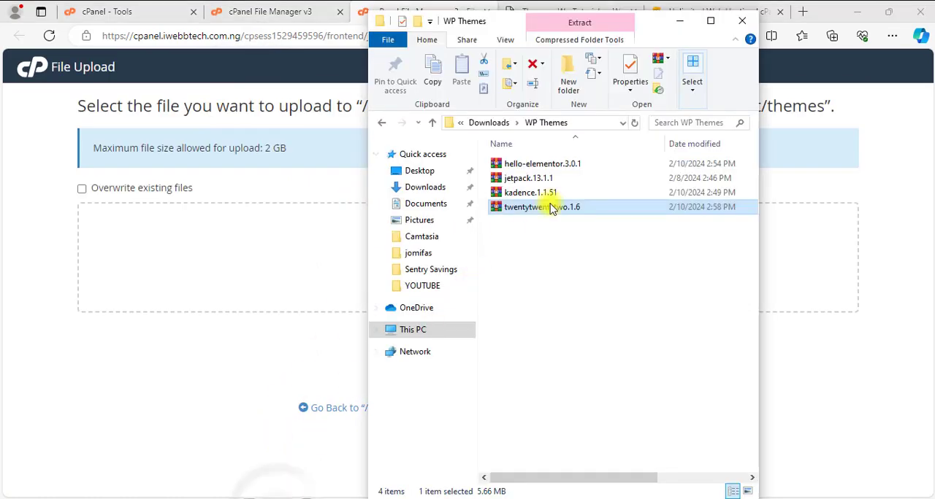
{"action": "left_click_drag", "start_coordinate": [549, 211], "coordinate": [273, 292]}
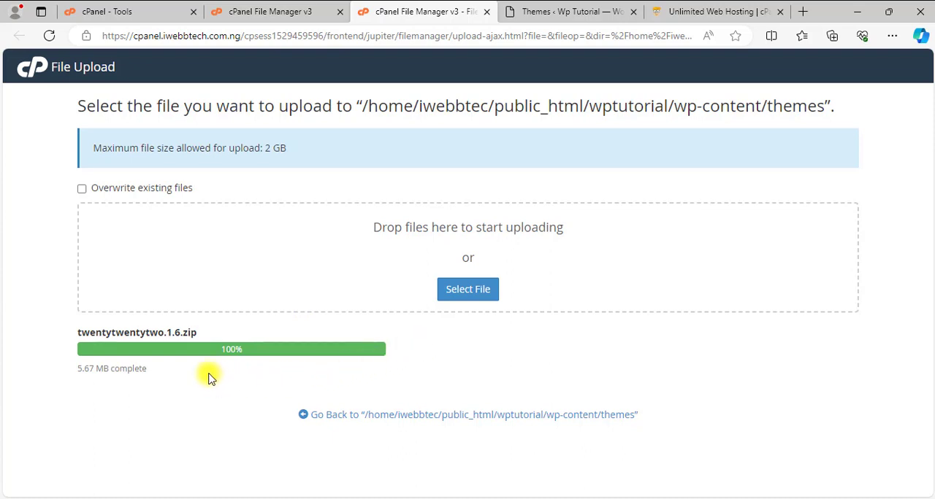
{"action": "left_click", "coordinate": [460, 414]}
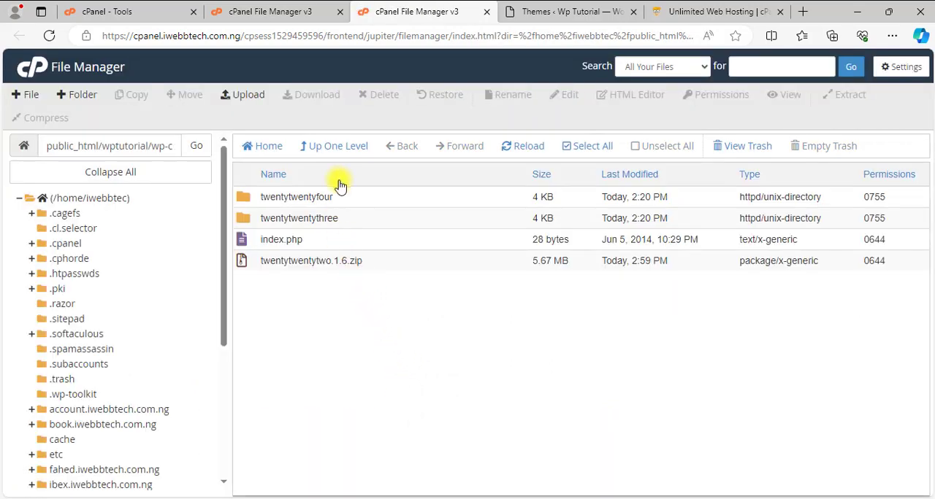
Extract twentytwentytwo.1.6.zip into /public_html/wptutorial/wp-content/themes and reload the file list.
{"action": "right_click", "coordinate": [368, 263]}
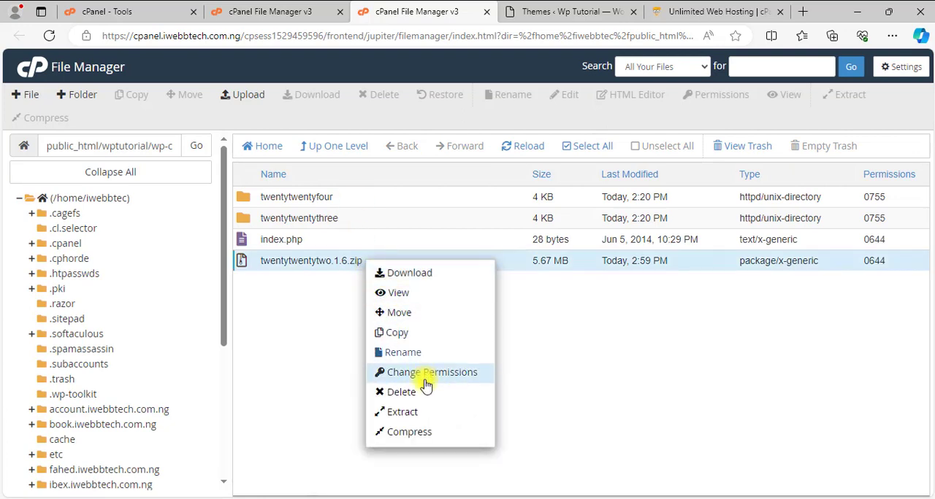
{"action": "left_click", "coordinate": [402, 412]}
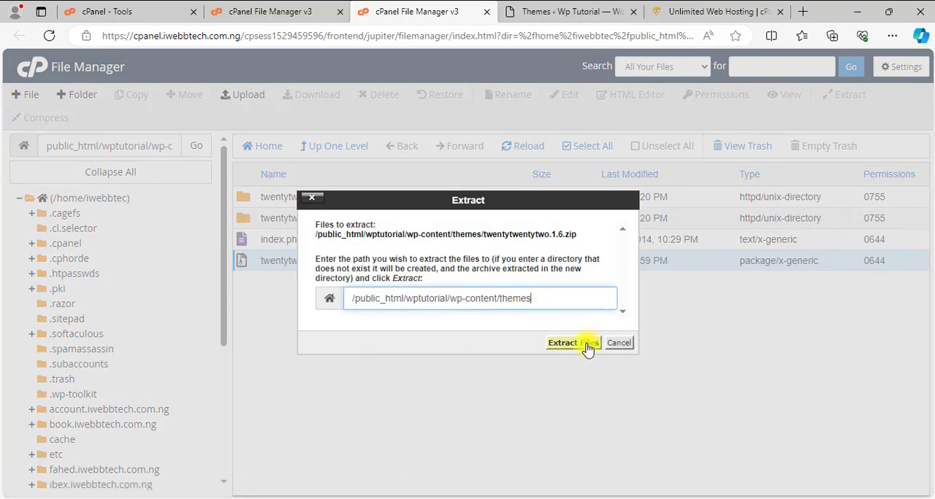
{"action": "left_click", "coordinate": [588, 347]}
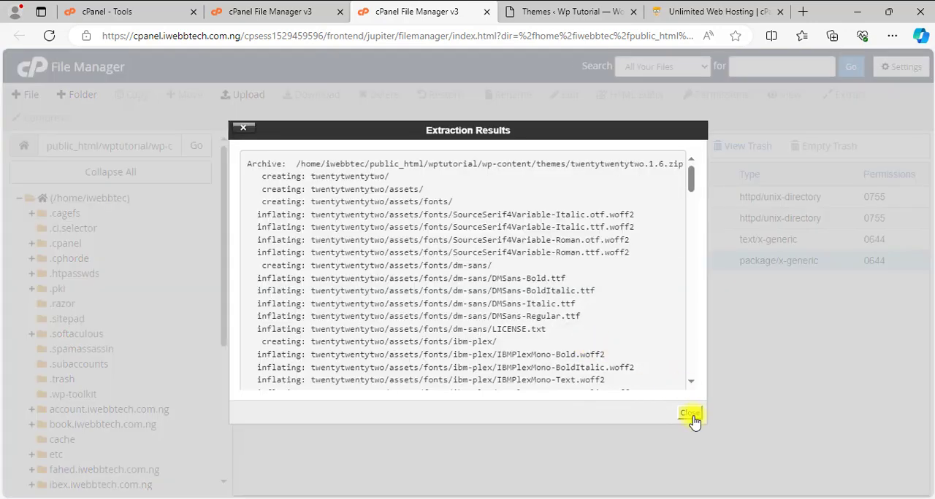
{"action": "left_click", "coordinate": [690, 414]}
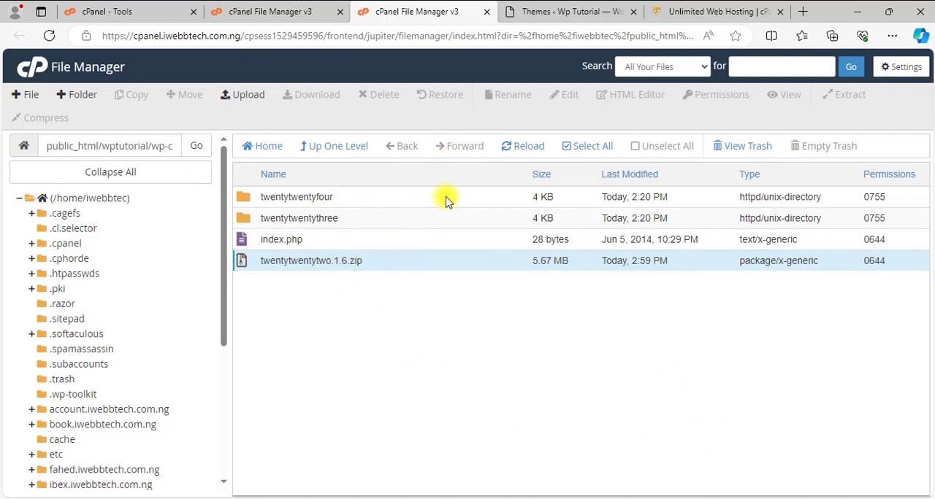
{"action": "left_click", "coordinate": [536, 151]}
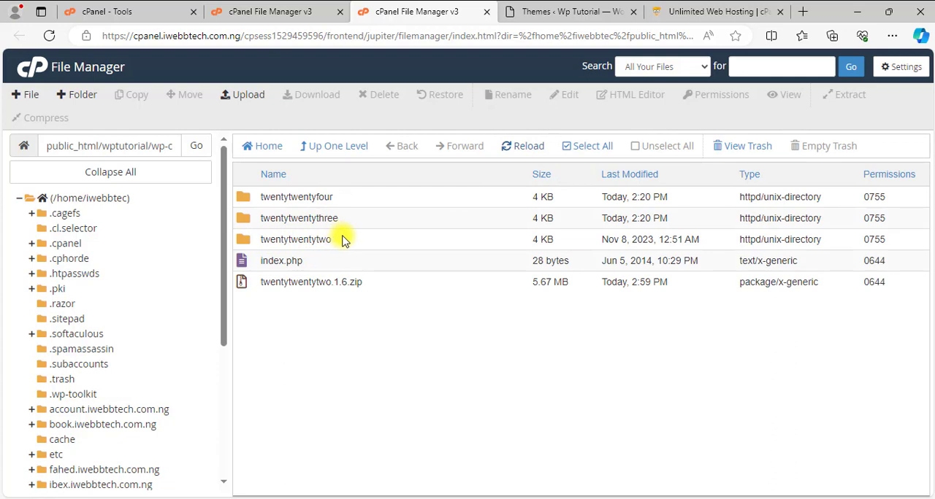
Switch to WordPress and reload the installed themes to check for the extracted Twenty Twenty-Two theme.
{"action": "left_click", "coordinate": [558, 13]}
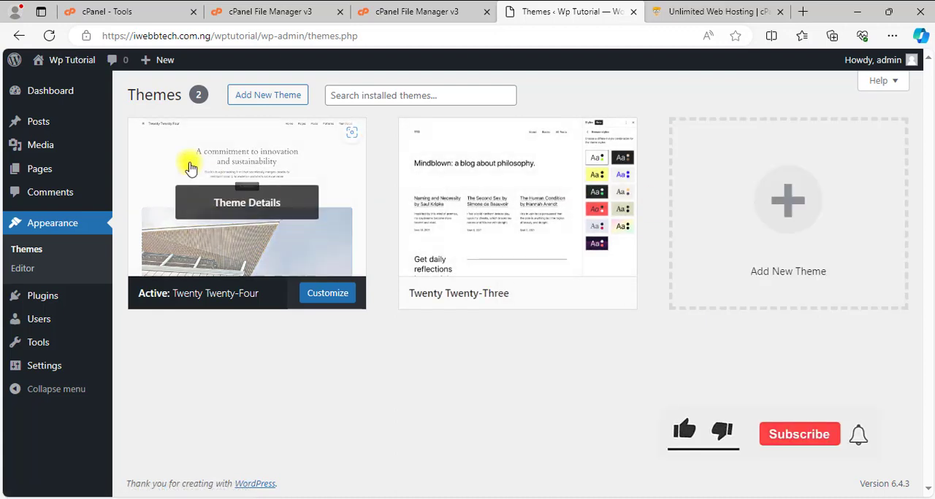
{"action": "left_click", "coordinate": [50, 37]}
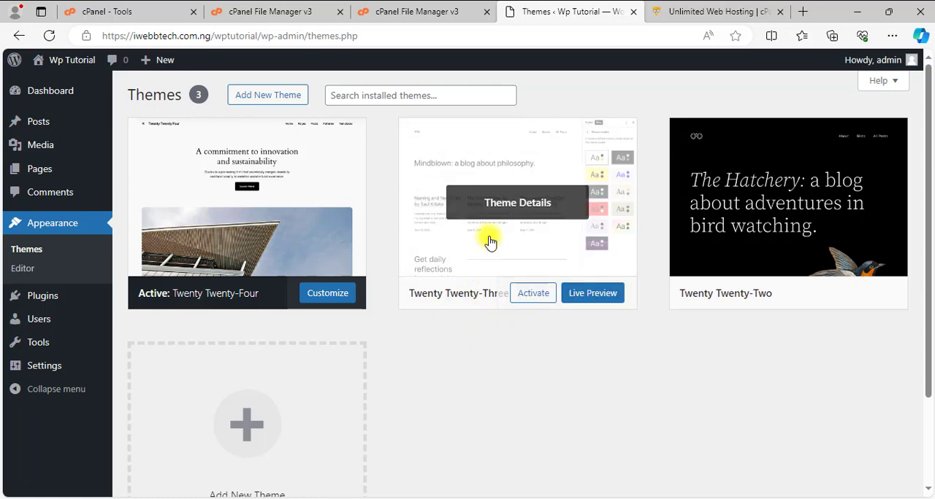
Open the wp-content/plugins folder in cPanel File Manager and compare it with the installed plugins list in WordPress.
{"action": "left_click", "coordinate": [423, 13]}
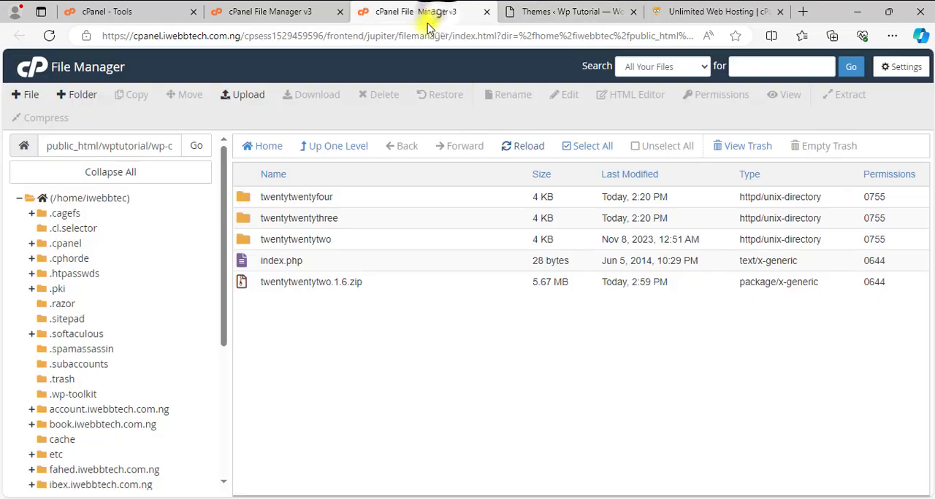
{"action": "left_click", "coordinate": [335, 149]}
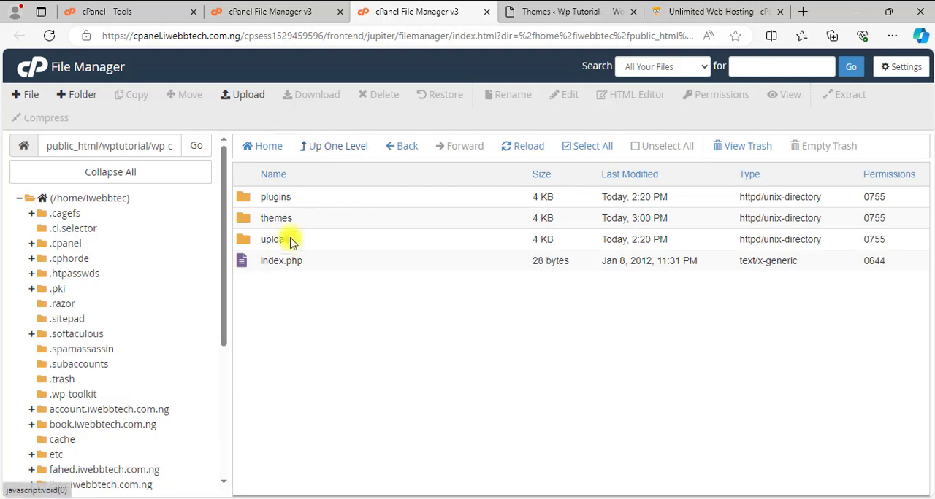
{"action": "double_click", "coordinate": [247, 200]}
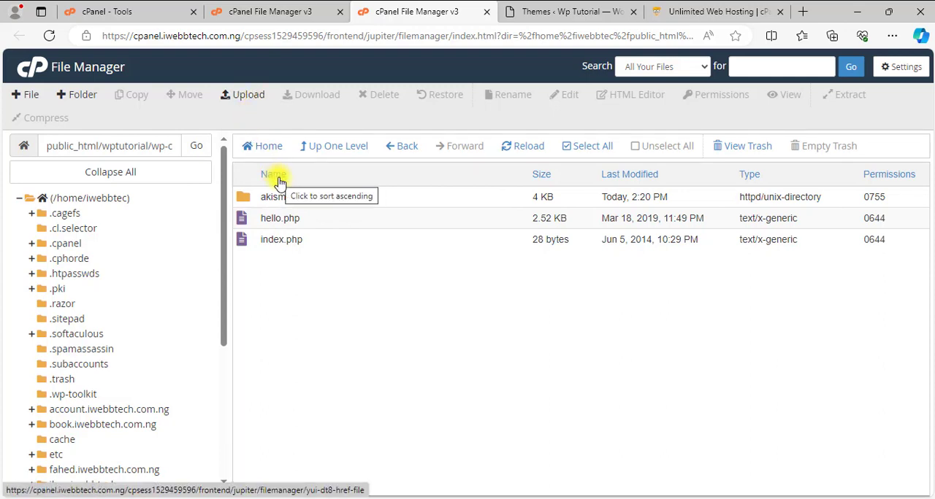
{"action": "left_click", "coordinate": [527, 11]}
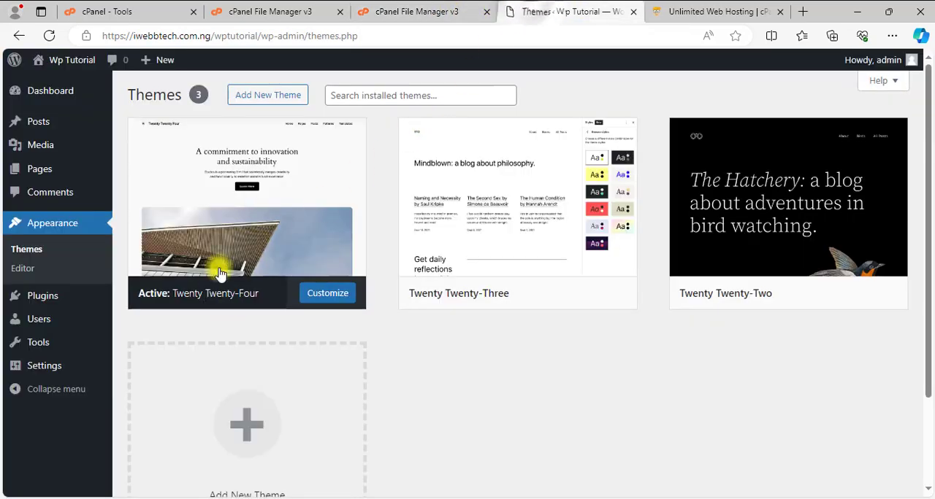
{"action": "left_click", "coordinate": [52, 298]}
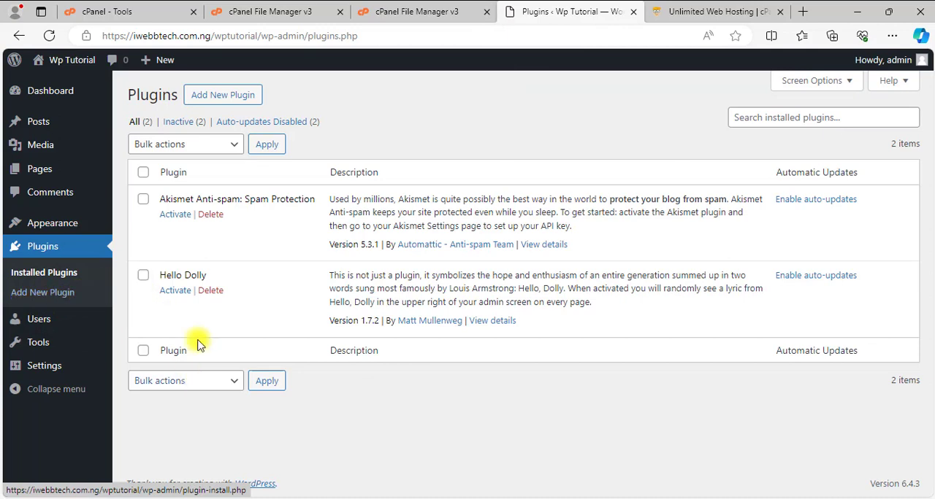